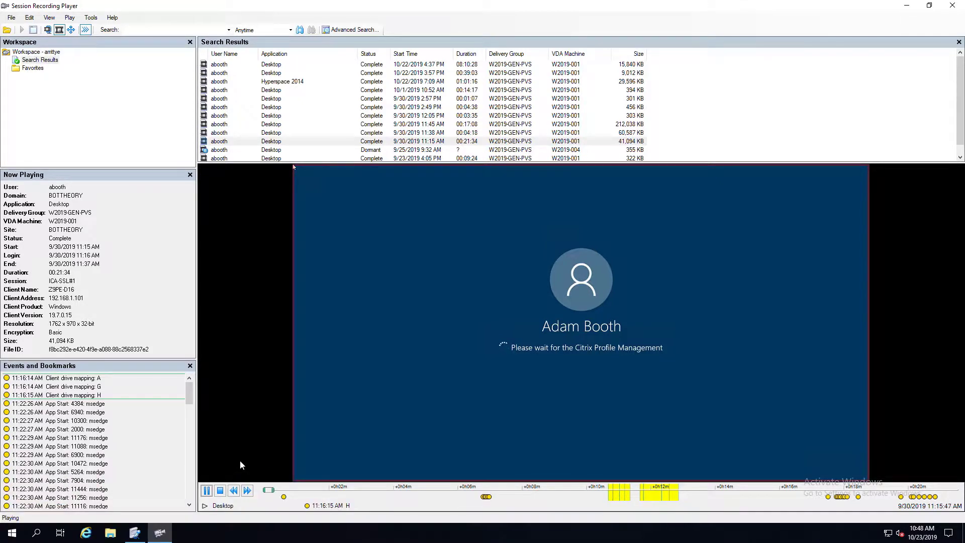
# Fast-forward the recorded desktop session twice to raise the playback speed.
pyautogui.click(248, 492)
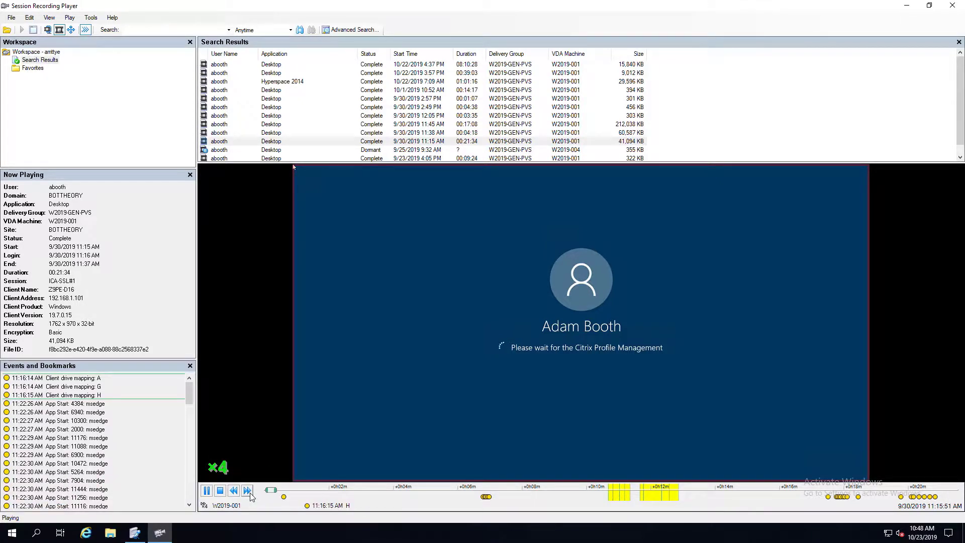
pyautogui.click(248, 491)
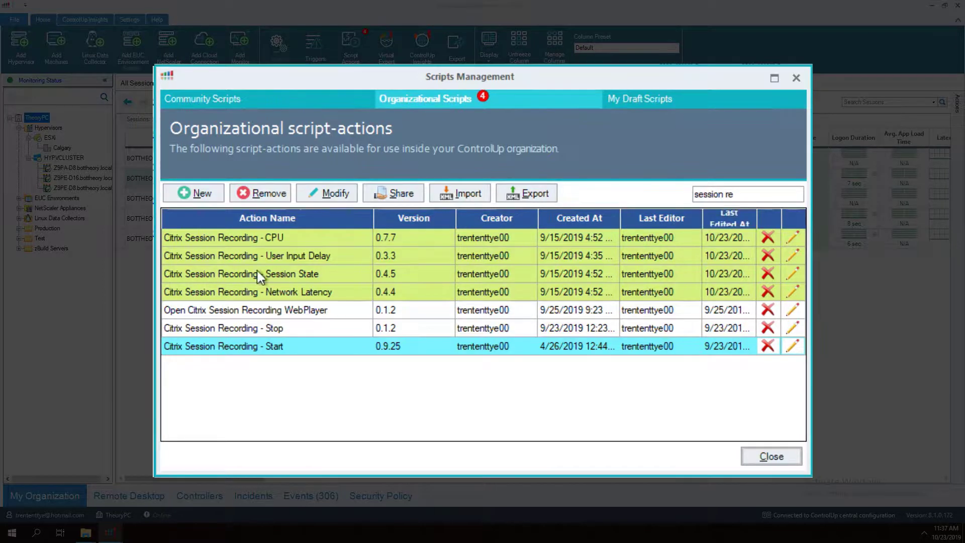
# Review the Citrix Session Recording - CPU action's settings, code and arguments, then cancel.
pyautogui.click(329, 236)
pyautogui.click(326, 194)
pyautogui.click(419, 142)
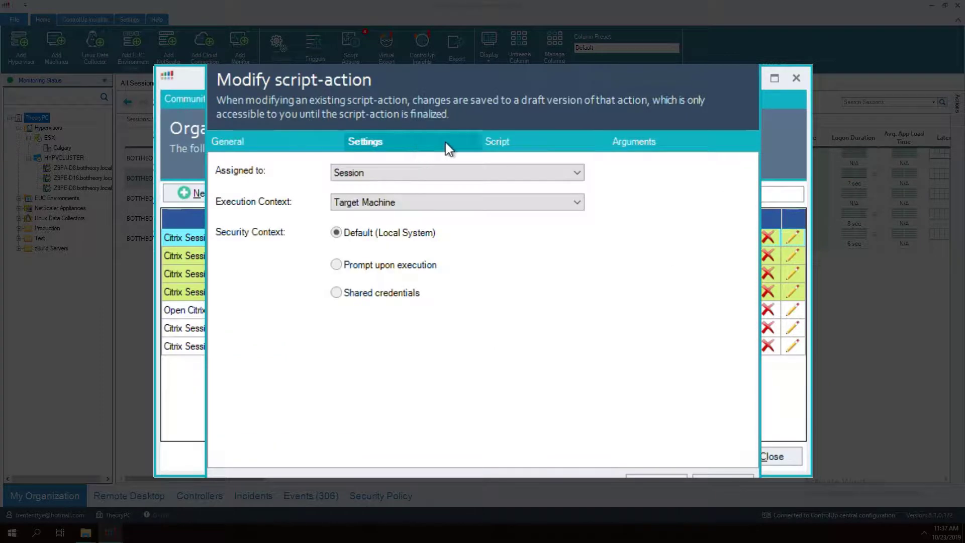
pyautogui.click(539, 142)
pyautogui.click(664, 144)
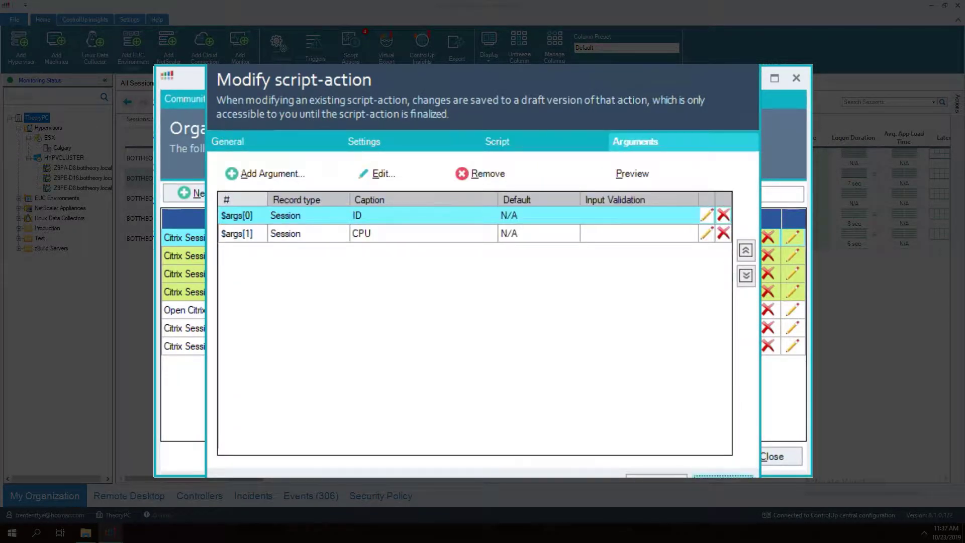
pyautogui.click(722, 476)
# Review the User Input Delay script action's arguments and cancel without changes.
pyautogui.click(362, 257)
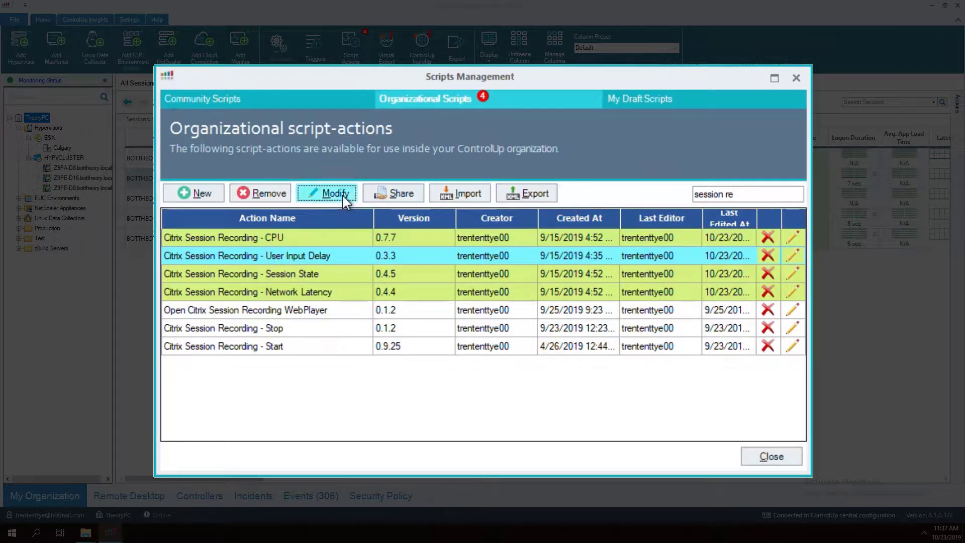
pyautogui.click(329, 194)
pyautogui.click(664, 141)
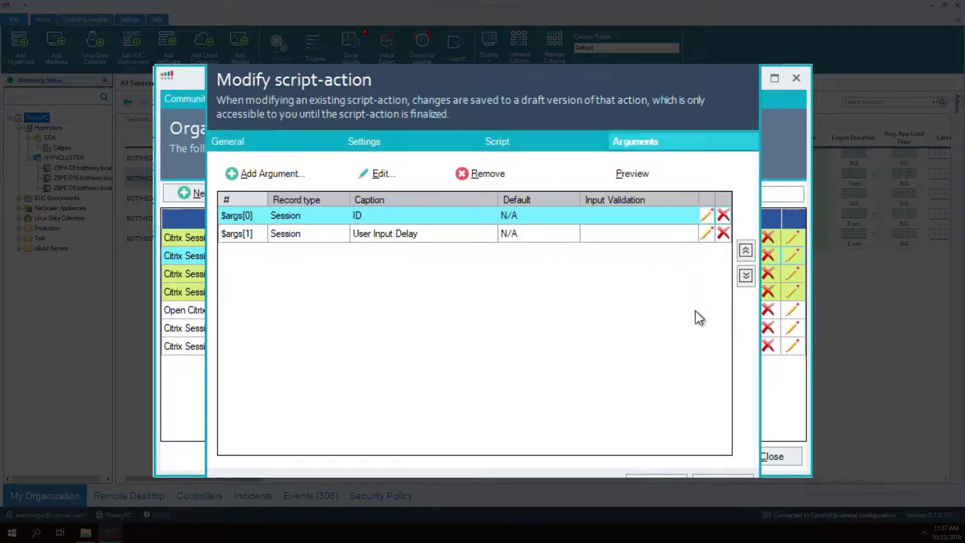
pyautogui.click(723, 475)
# Review the Session State script action's arguments and cancel without changes.
pyautogui.click(355, 273)
pyautogui.click(329, 194)
pyautogui.click(696, 145)
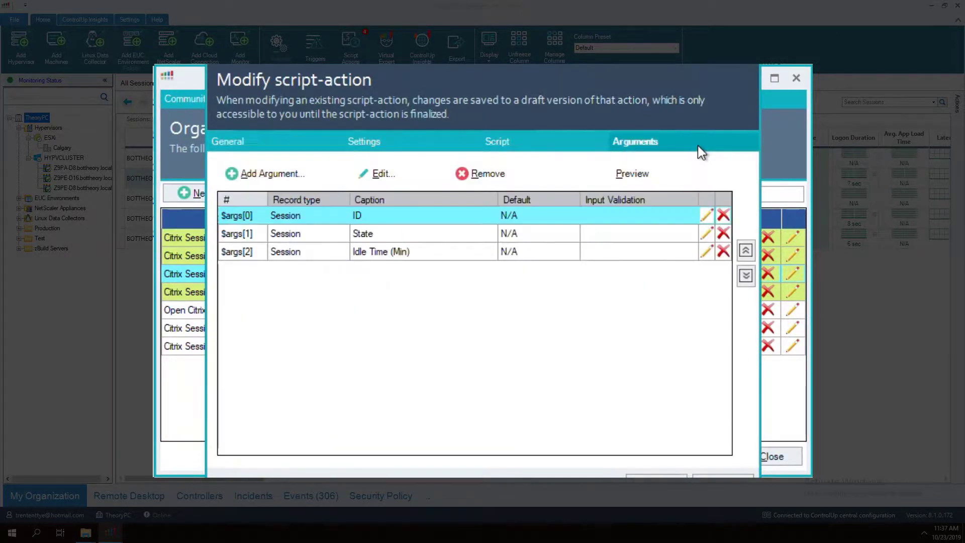
pyautogui.click(722, 475)
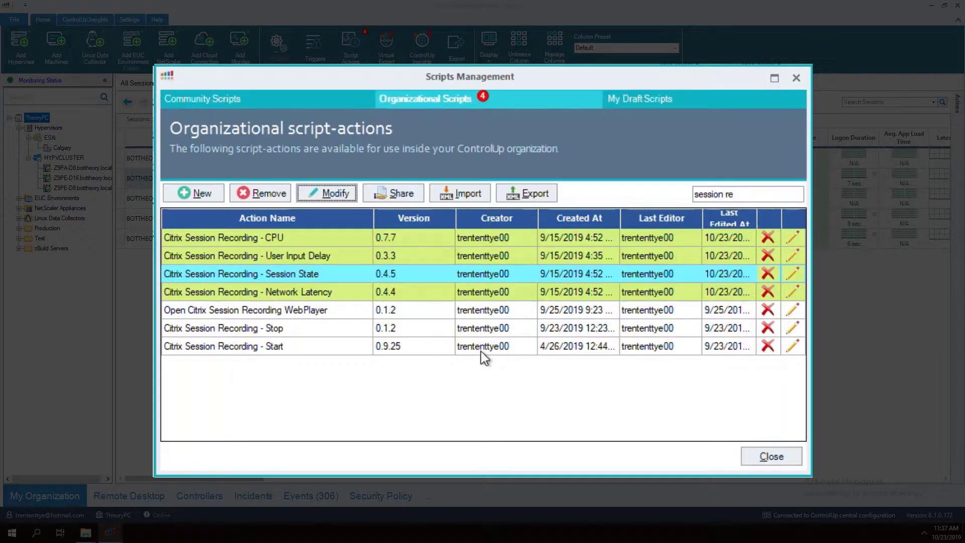
# Open the Network Latency script action and view its arguments.
pyautogui.click(334, 292)
pyautogui.click(332, 194)
pyautogui.click(664, 145)
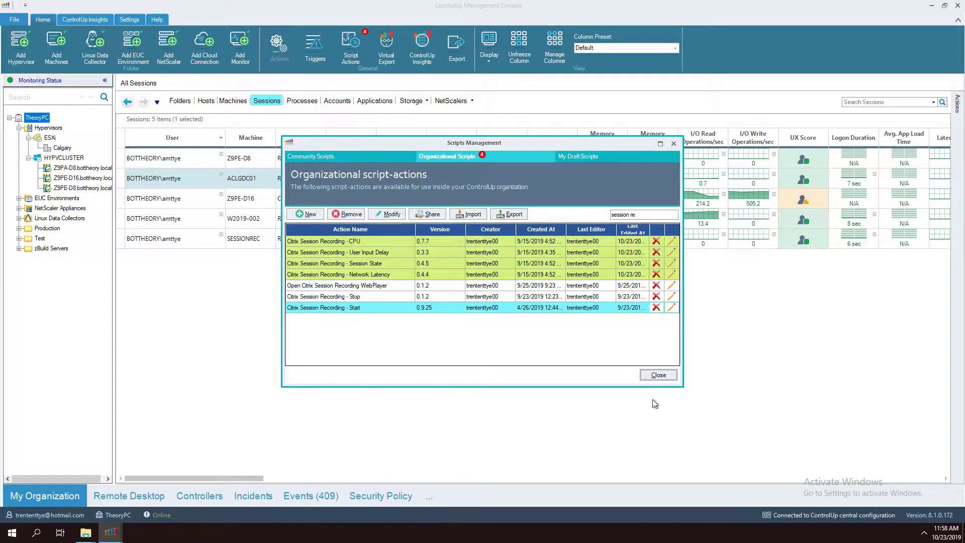
# Close Scripts Management and list the incident triggers sorted by name.
pyautogui.click(659, 375)
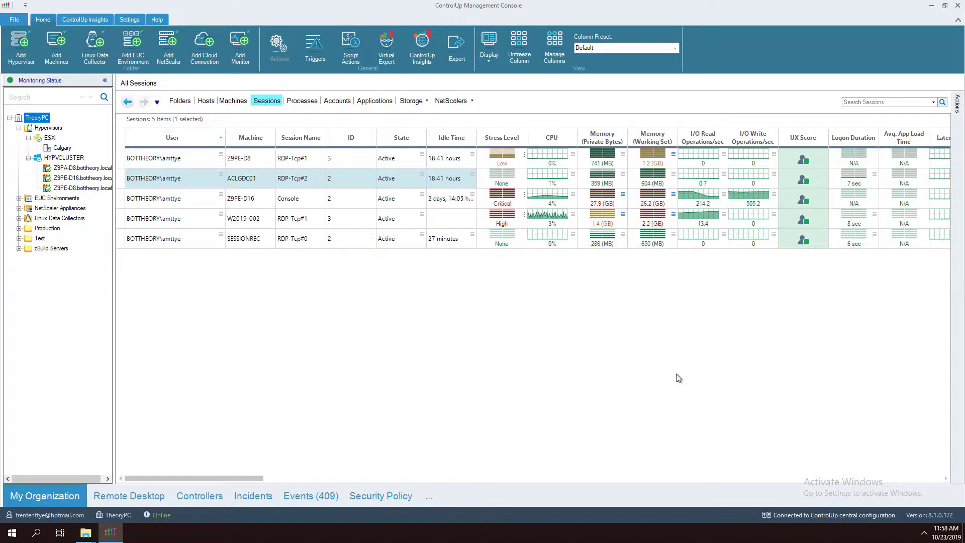
pyautogui.click(315, 49)
pyautogui.click(468, 179)
pyautogui.scroll(-5, 488, 293)
pyautogui.scroll(-3, 482, 294)
# Step through AAS_Citrix SessionRecording_CPU's condition, scope and actions to the summary, then finish.
pyautogui.click(486, 258)
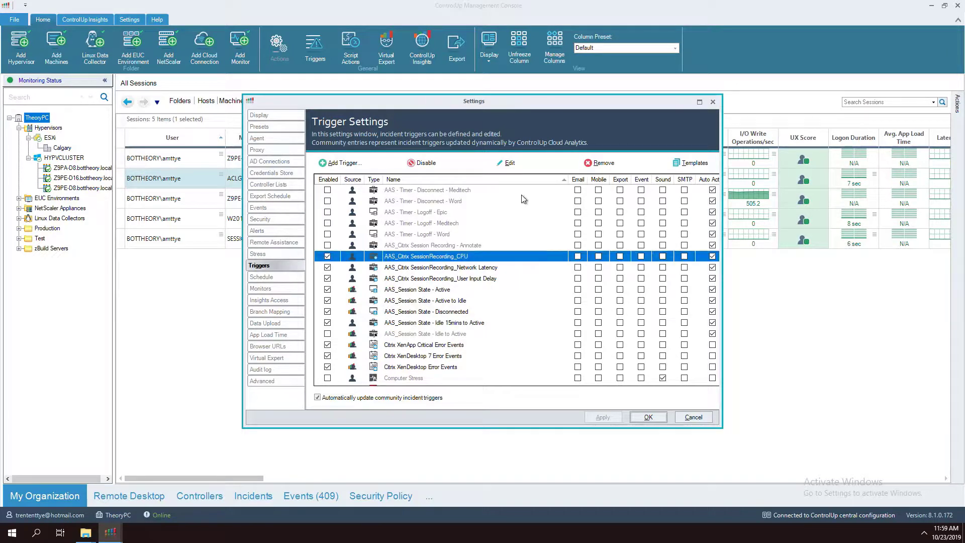
pyautogui.click(512, 163)
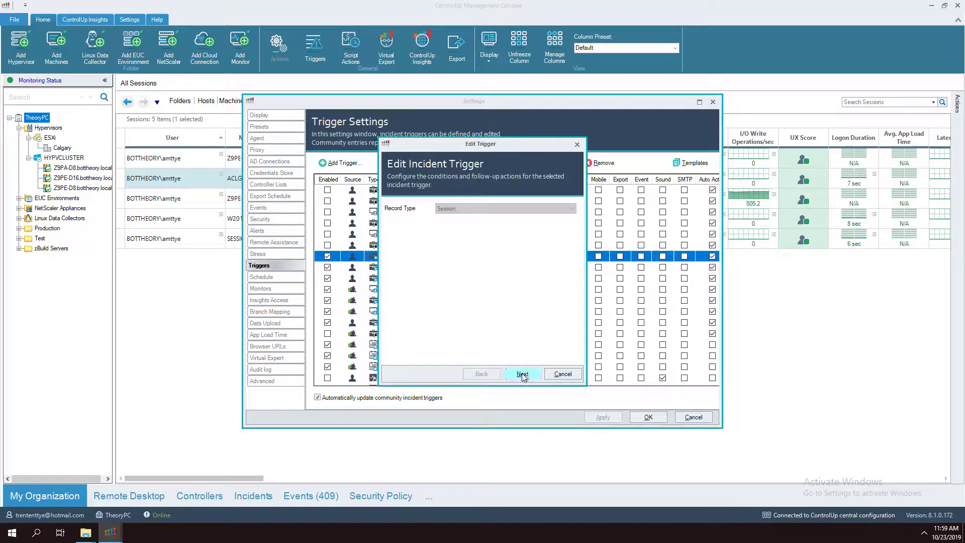
pyautogui.click(523, 374)
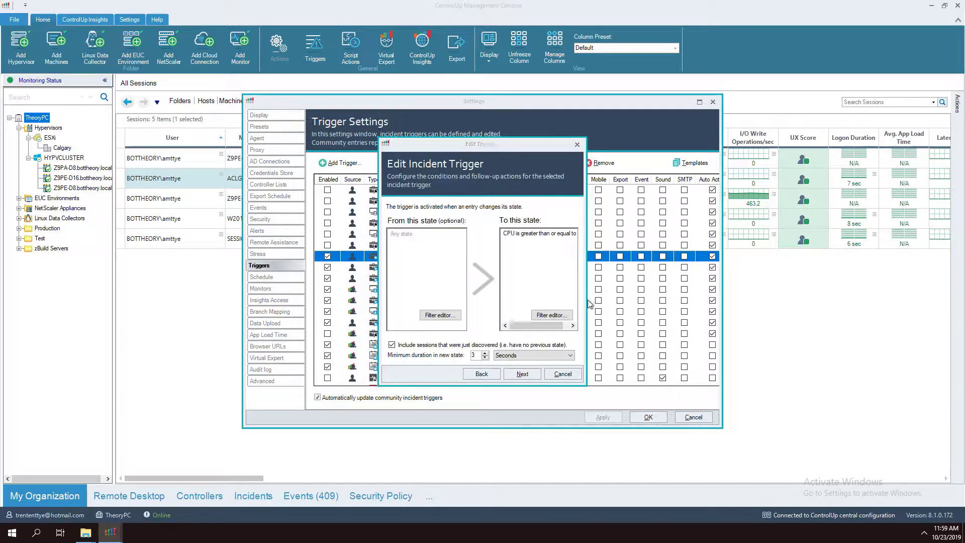
pyautogui.moveTo(587, 300); pyautogui.dragTo(653, 301)
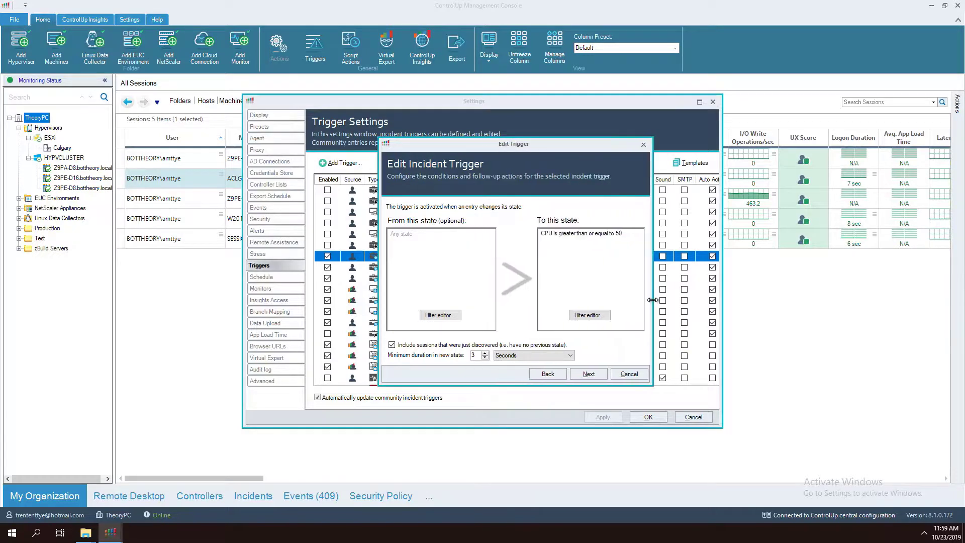
pyautogui.click(591, 377)
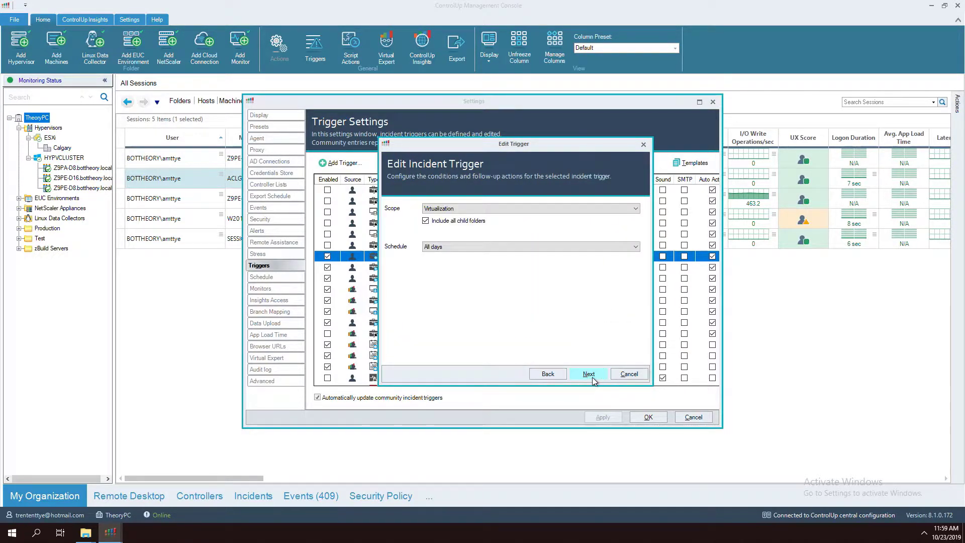
pyautogui.click(592, 377)
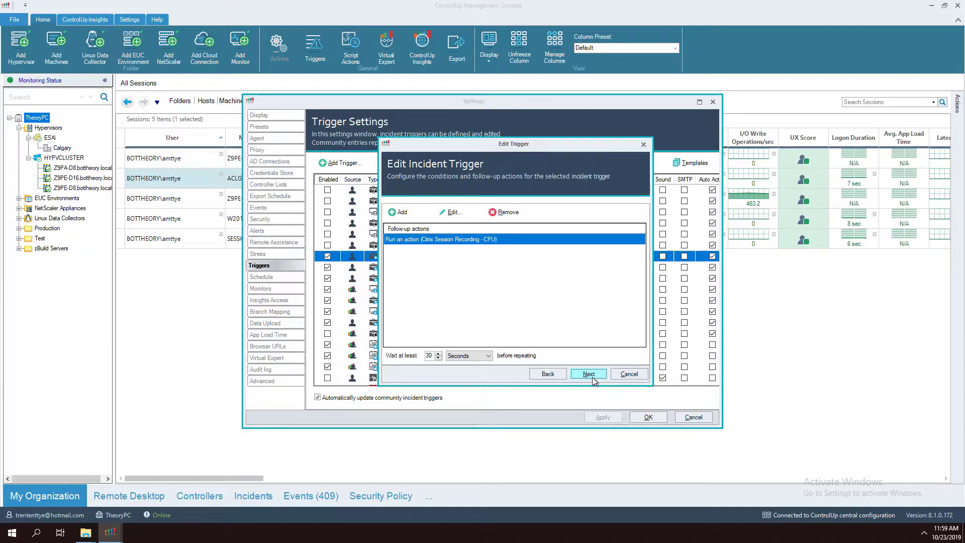
pyautogui.click(592, 376)
pyautogui.click(593, 378)
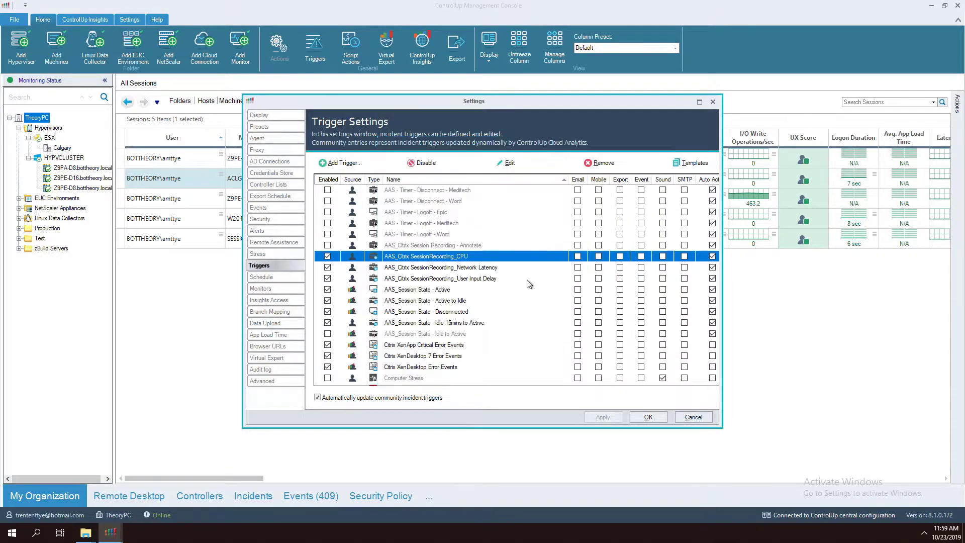
# Review the Network Latency trigger's latency ≥60 condition and follow-up actions, then finish.
pyautogui.click(512, 267)
pyautogui.click(510, 163)
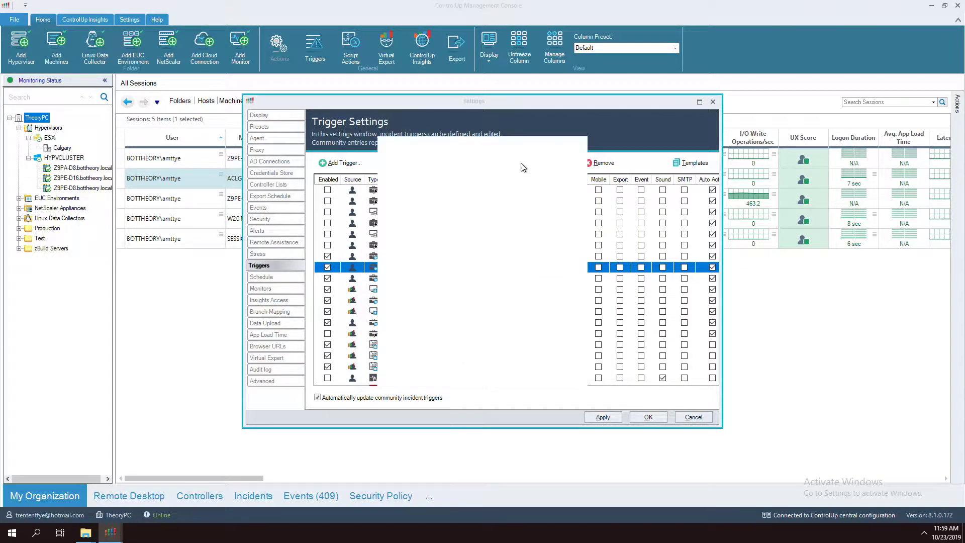
pyautogui.click(533, 377)
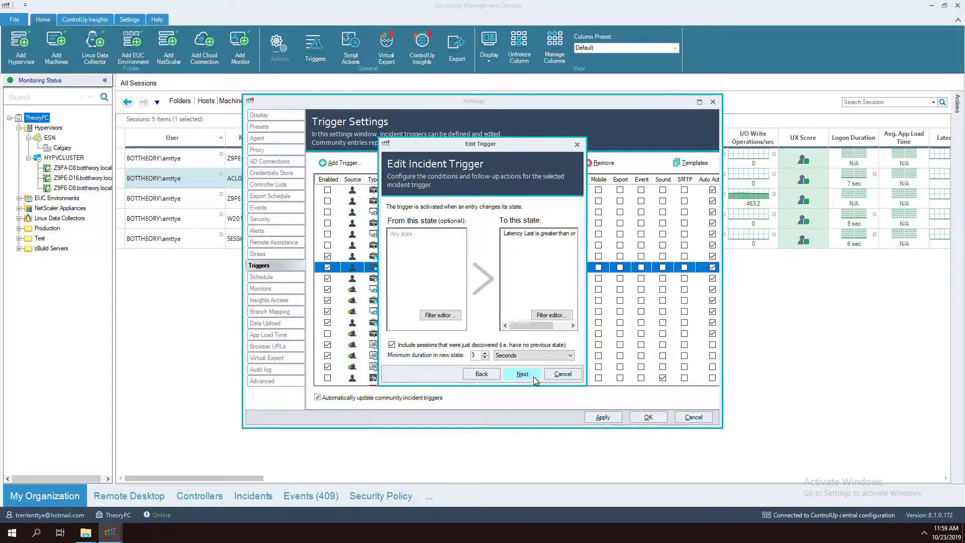
pyautogui.moveTo(588, 299); pyautogui.dragTo(675, 302)
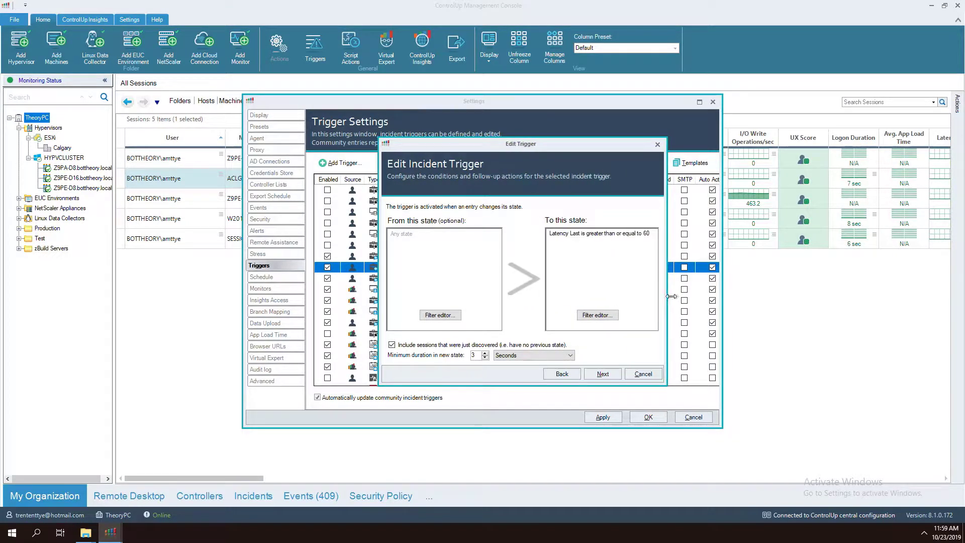
pyautogui.click(612, 374)
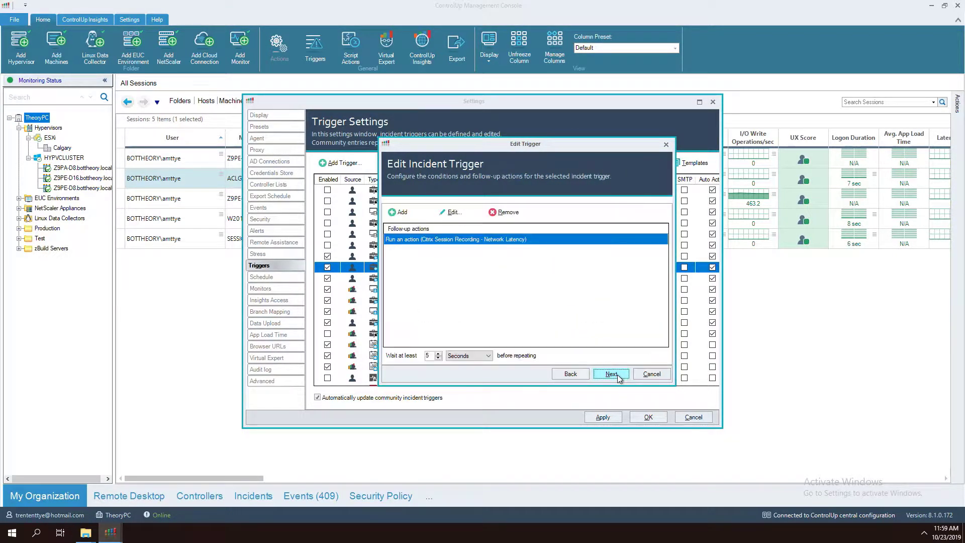
pyautogui.click(617, 374)
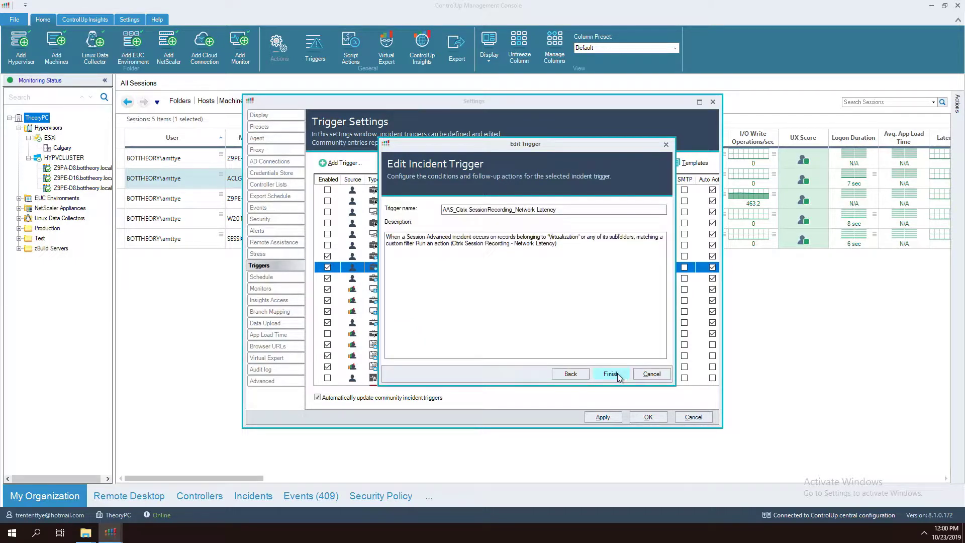
# Review the User Input Delay trigger's input delay ≥300 condition and follow-up actions.
pyautogui.doubleClick(500, 283)
pyautogui.click(522, 374)
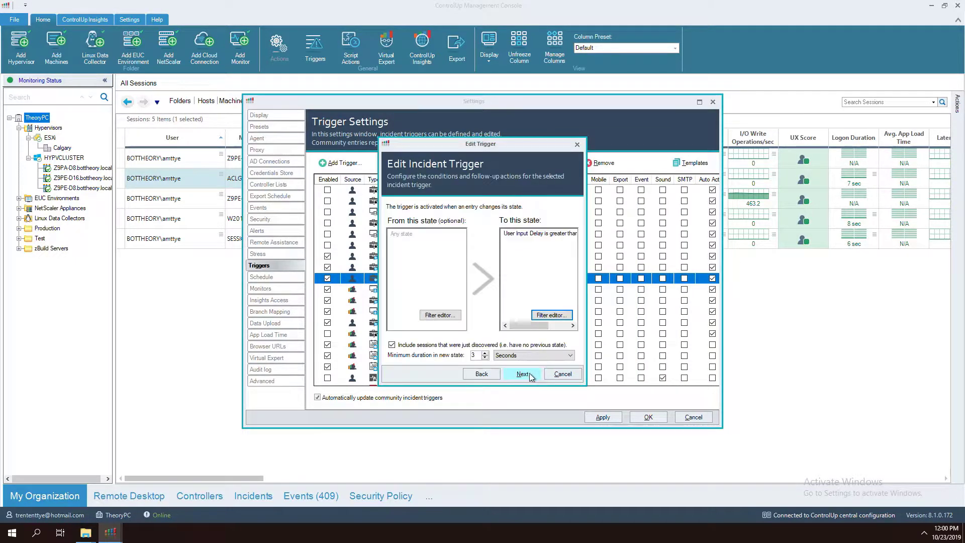
pyautogui.moveTo(585, 332); pyautogui.dragTo(713, 332)
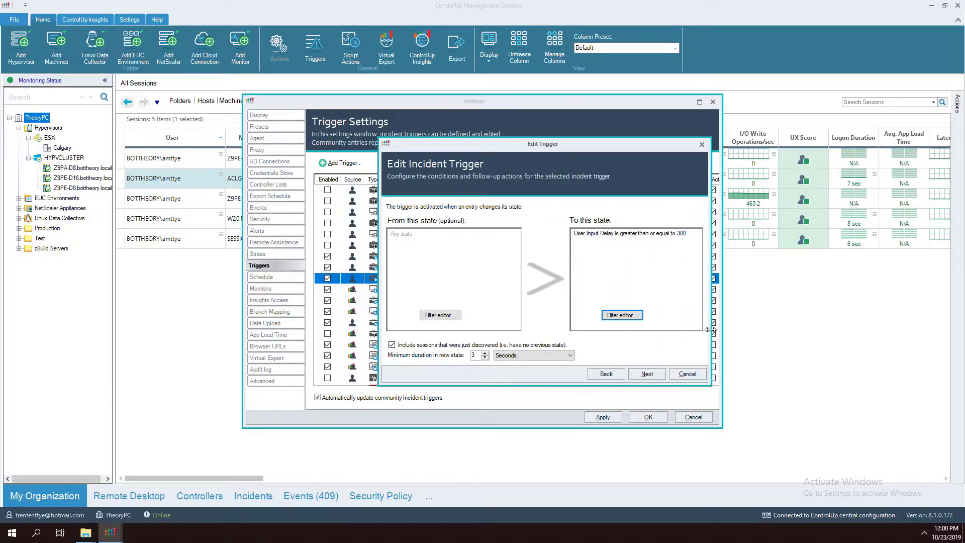
pyautogui.click(647, 377)
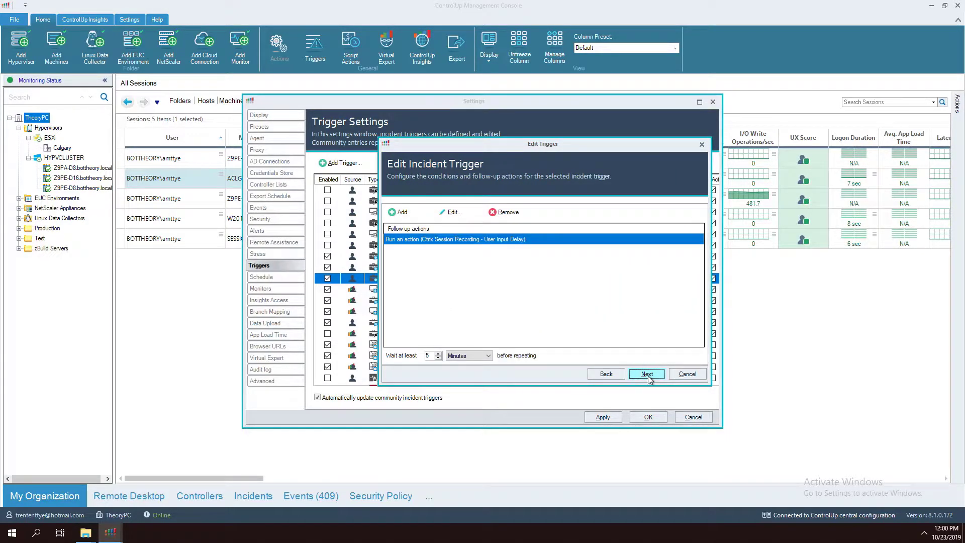
pyautogui.click(648, 376)
# Finish User Input Delay, then review Active to Idle's conditions and recording actions without saving.
pyautogui.click(691, 373)
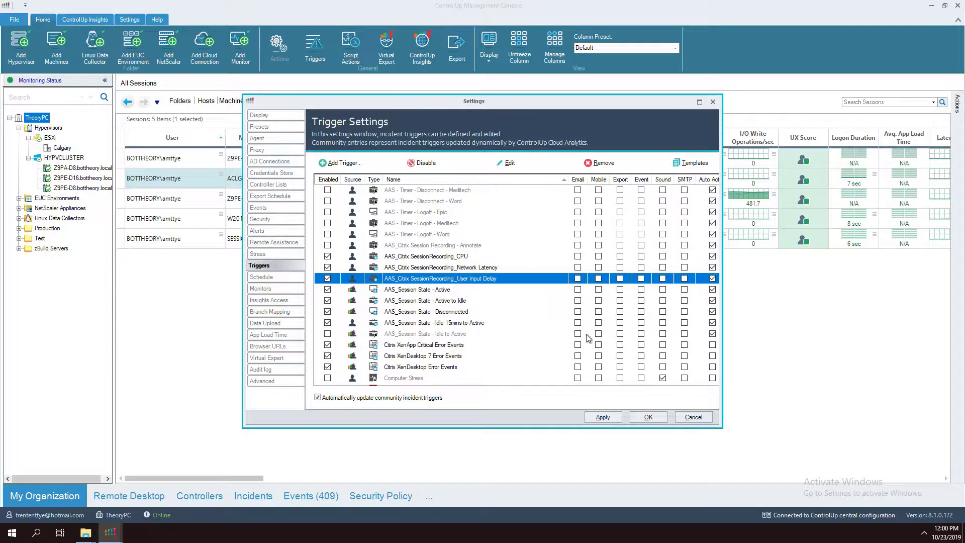
pyautogui.click(486, 300)
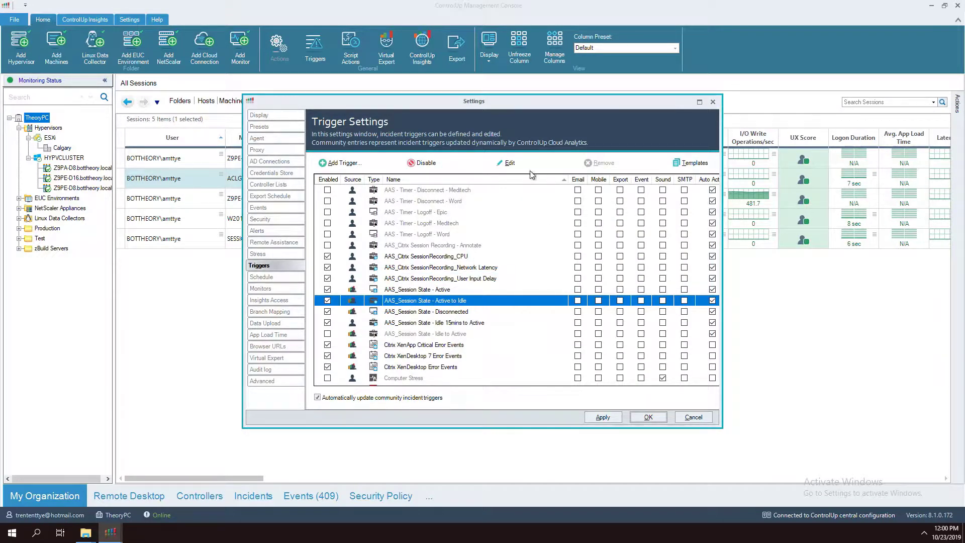
pyautogui.click(509, 163)
pyautogui.click(522, 374)
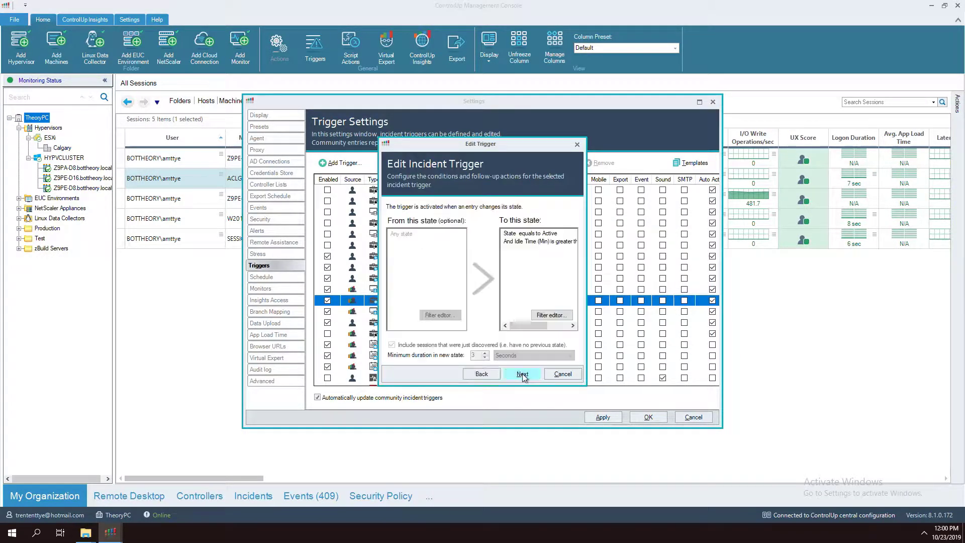
pyautogui.moveTo(585, 296); pyautogui.dragTo(688, 297)
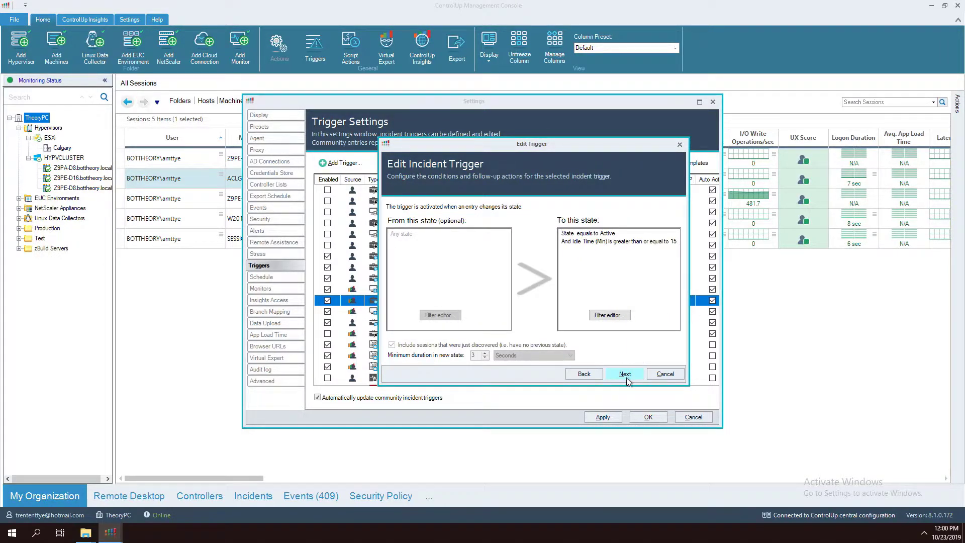
pyautogui.click(626, 378)
pyautogui.click(626, 378)
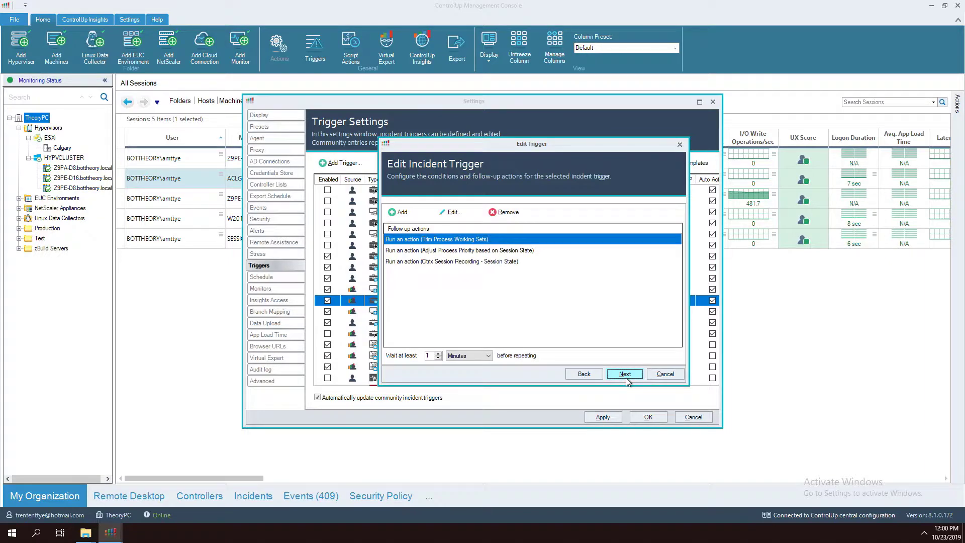
pyautogui.click(528, 262)
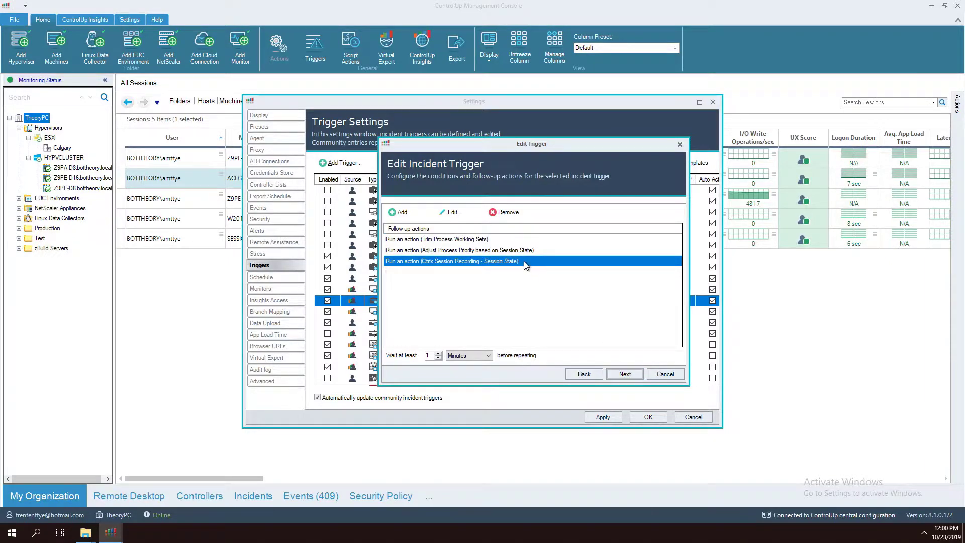
pyautogui.click(665, 374)
# Open the Idle 15mins to Active trigger to its state conditions.
pyautogui.click(474, 323)
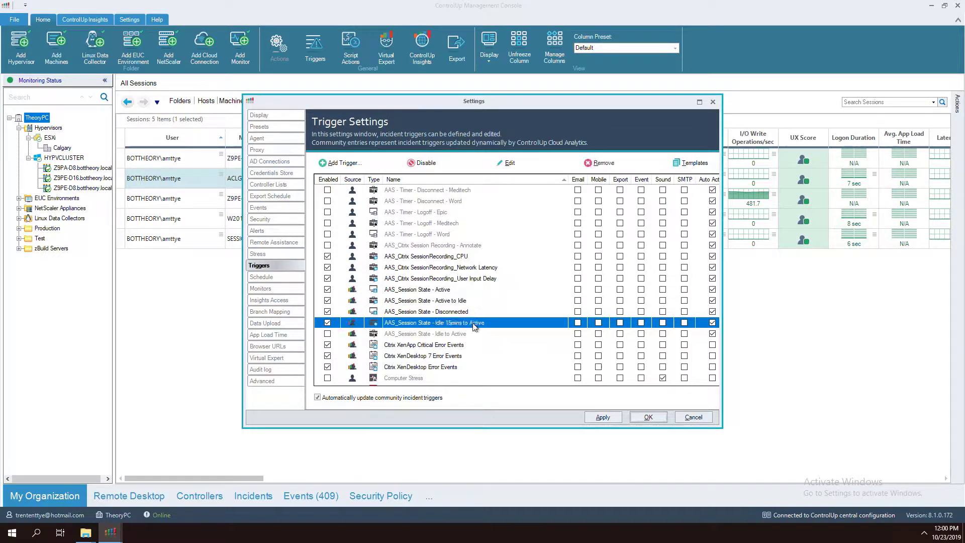
pyautogui.click(510, 162)
pyautogui.click(523, 374)
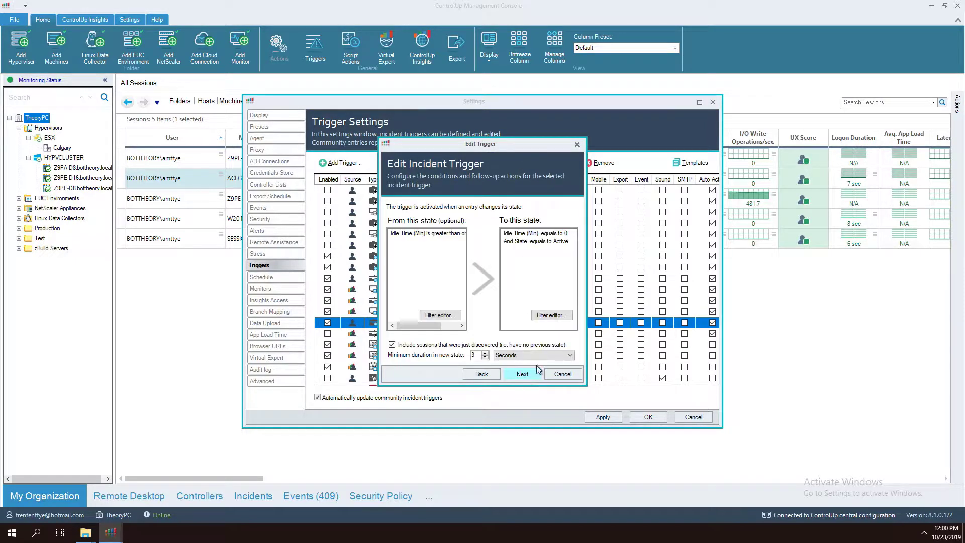
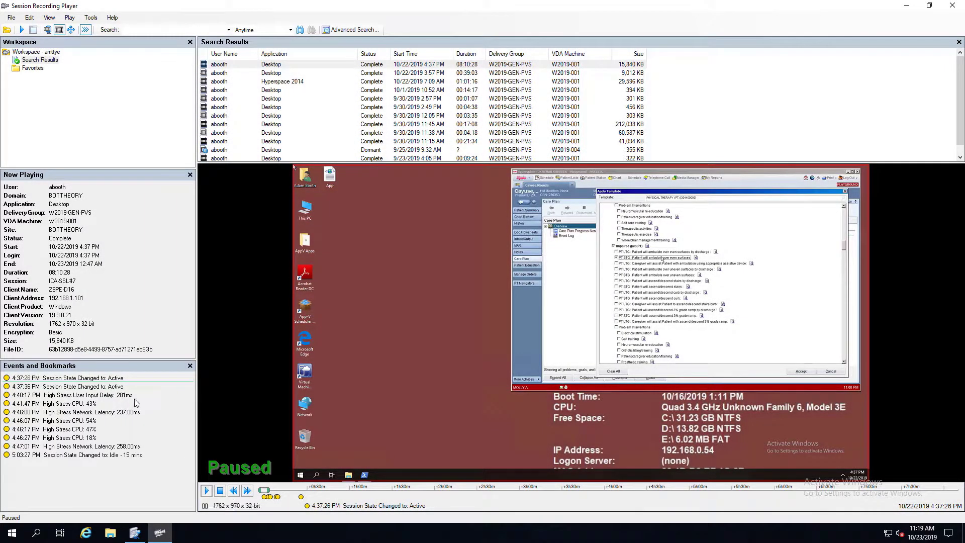
# Jump playback to the 4:40:17 PM User Input Delay event, then the 4:46:00 PM Network Latency event.
pyautogui.click(130, 395)
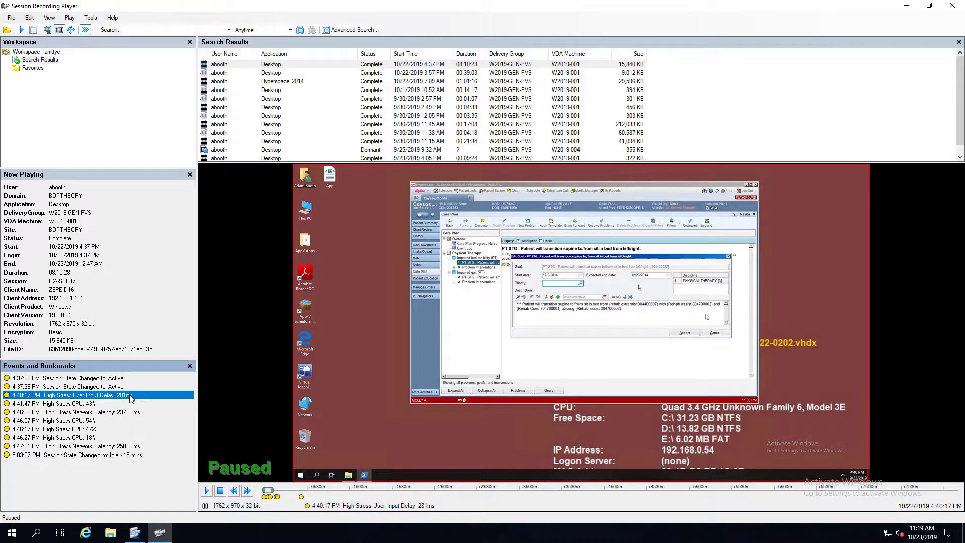
pyautogui.click(148, 413)
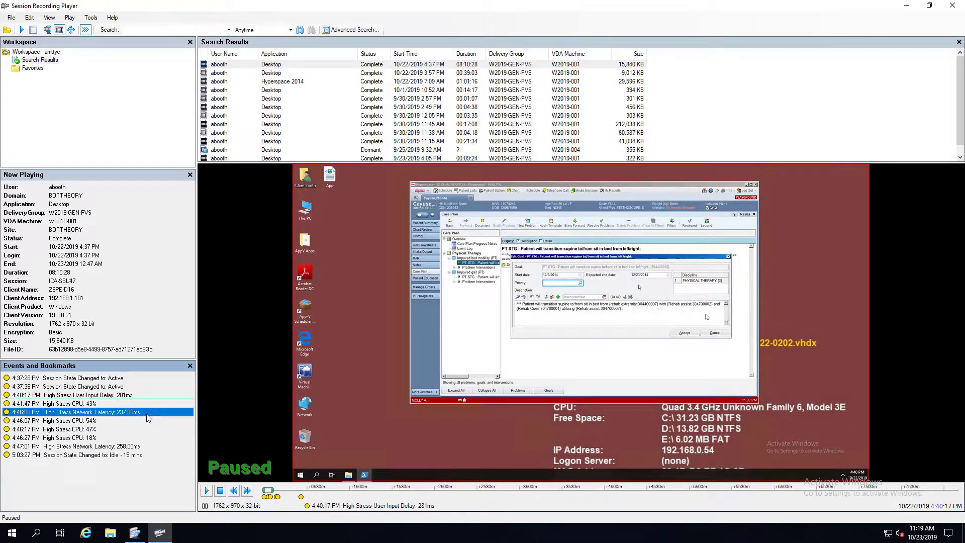